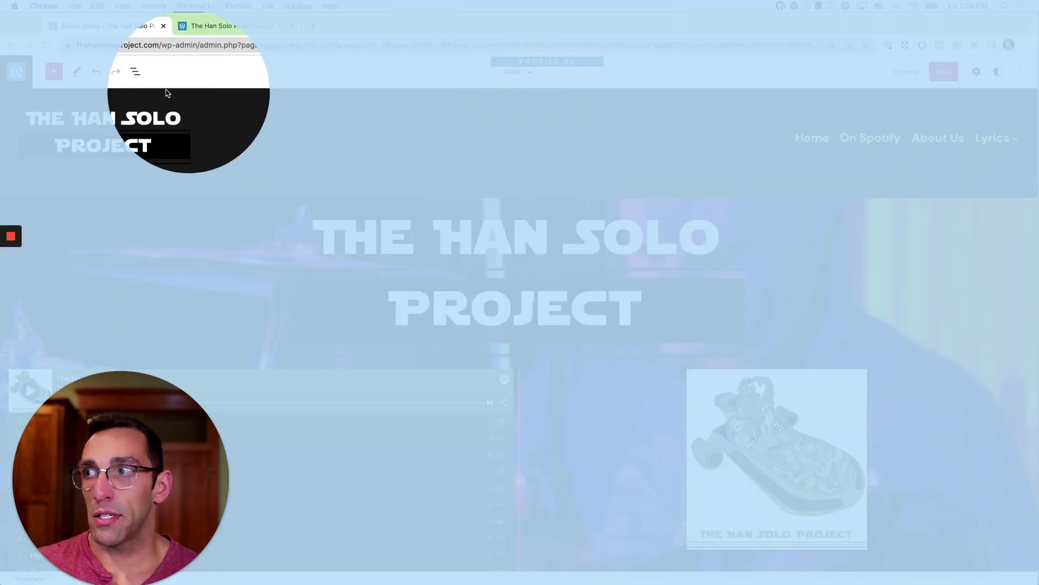
# Step: Open the header-linear template part from Template Parts and select its header block
pyautogui.click(16, 74)
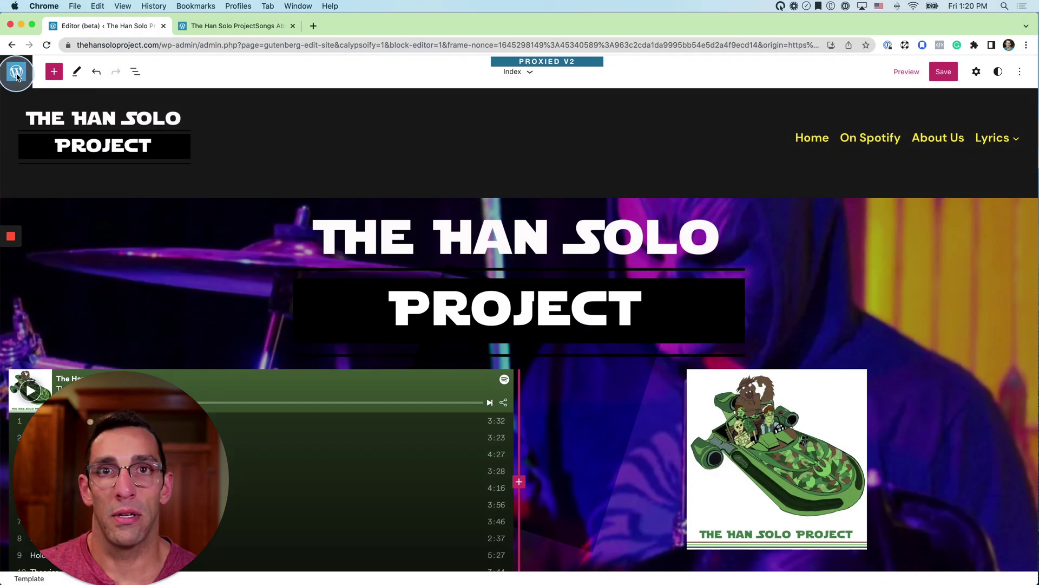
pyautogui.click(16, 73)
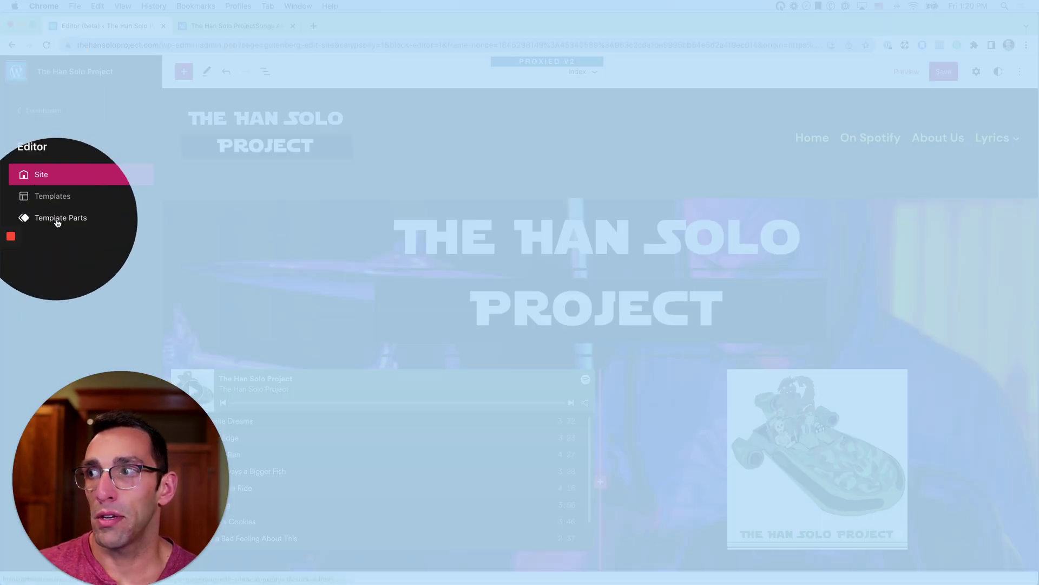
pyautogui.click(57, 219)
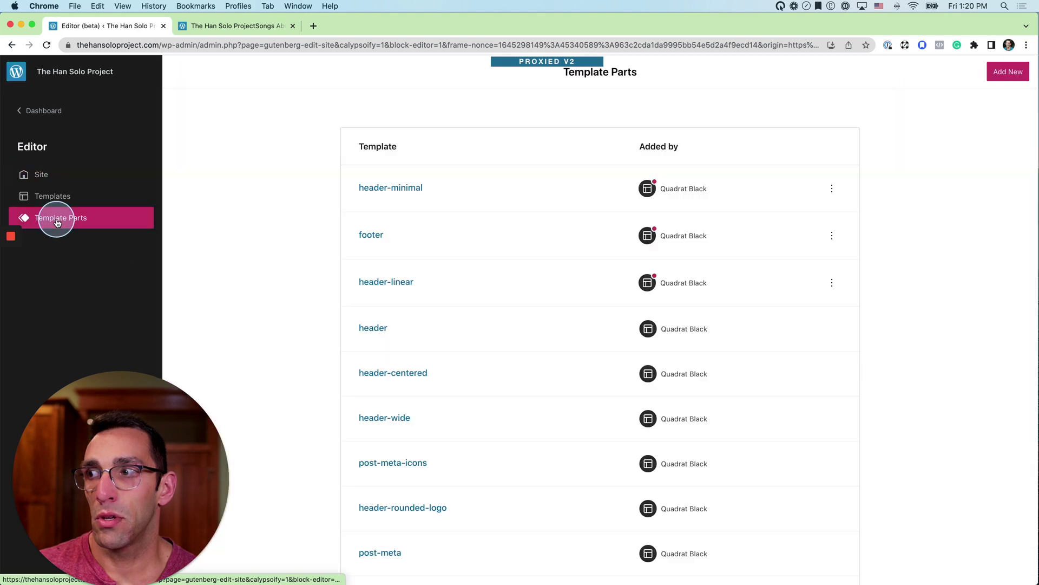
pyautogui.scroll(-2, 476, 231)
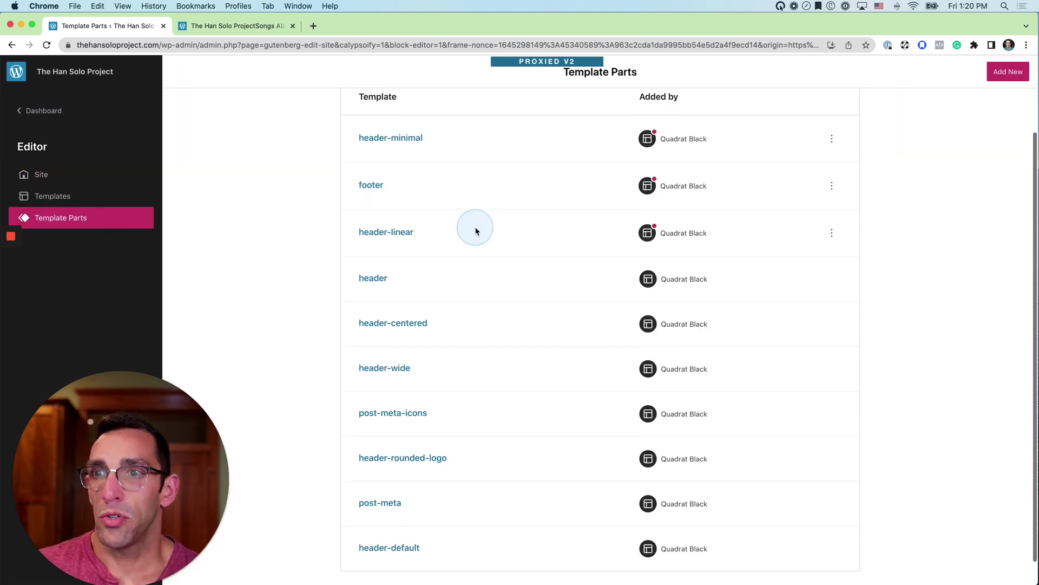
pyautogui.click(401, 229)
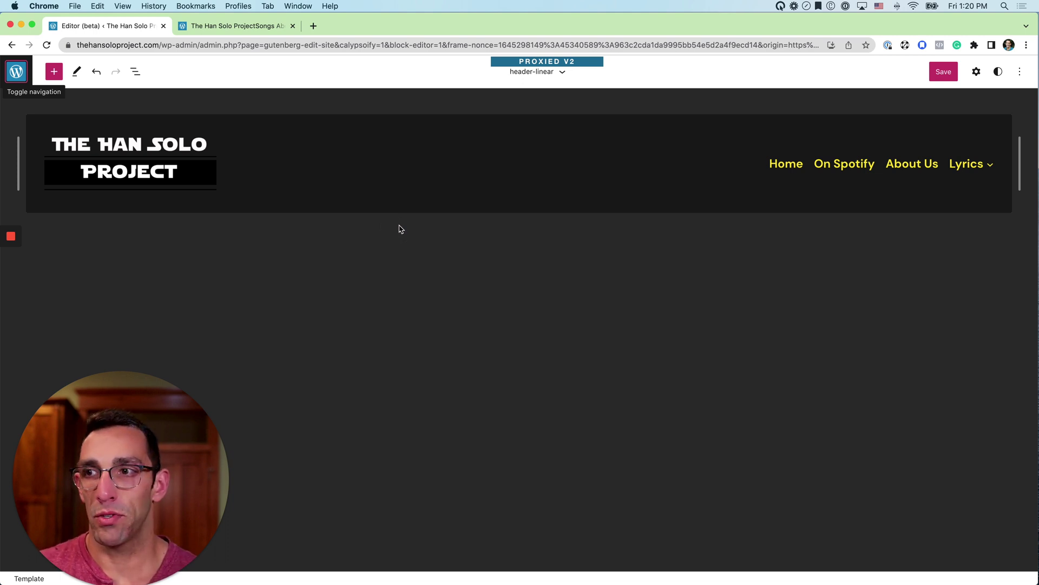
pyautogui.click(514, 175)
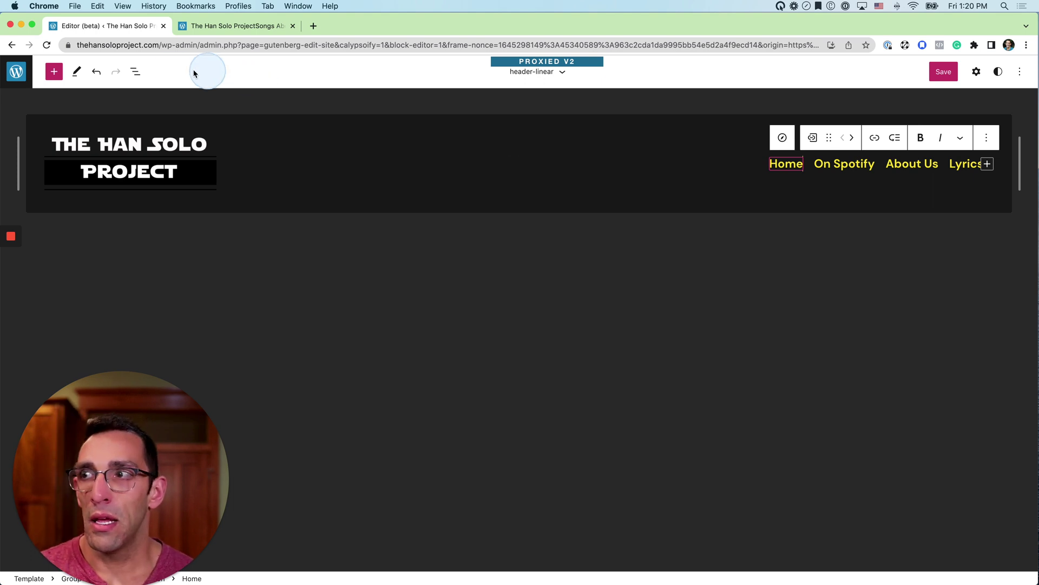
# Step: Show the List View outline and select the outer Group wrapping the header
pyautogui.click(136, 71)
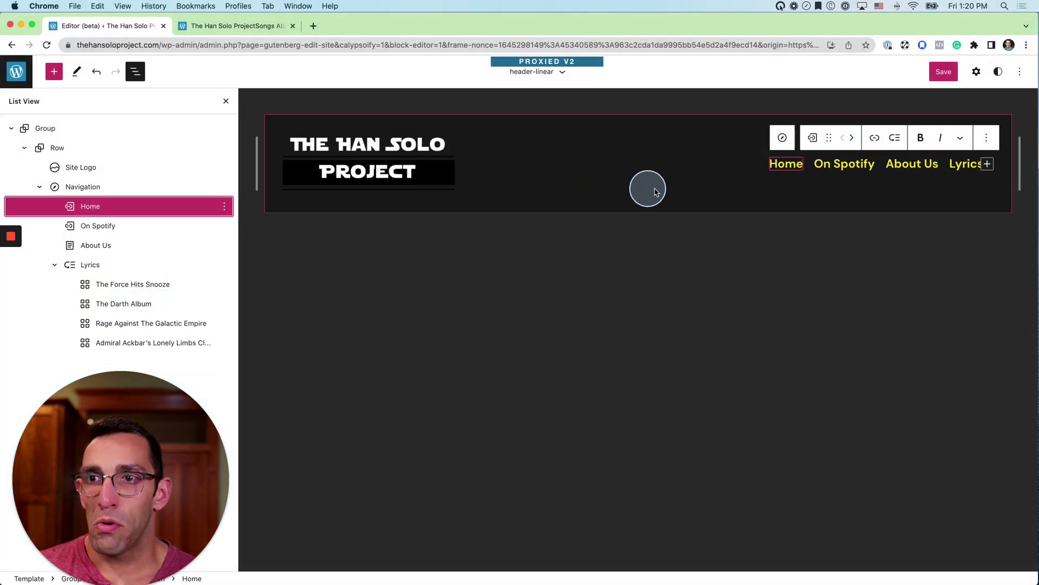
pyautogui.moveTo(680, 163)
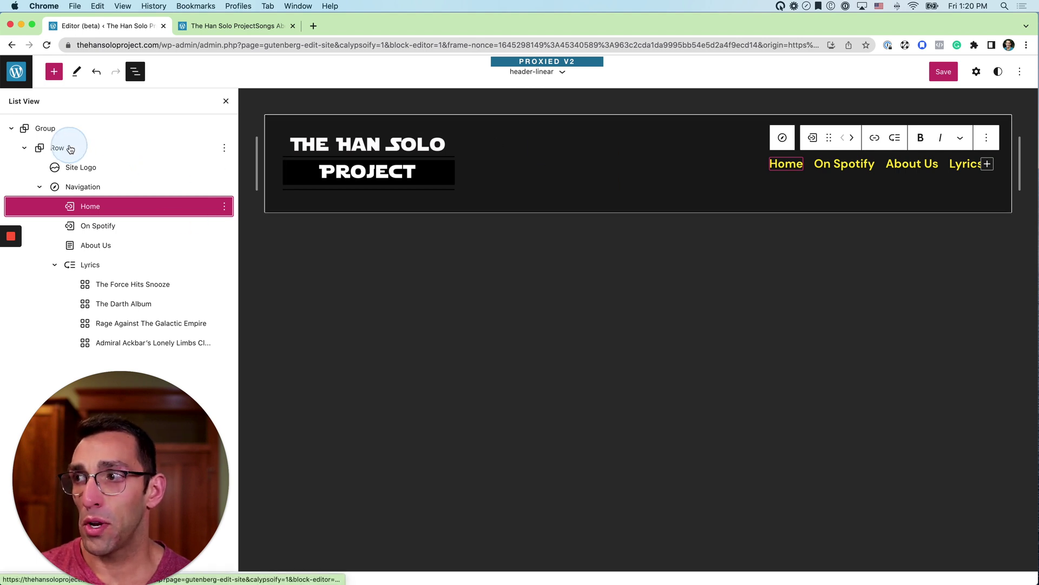
pyautogui.click(56, 134)
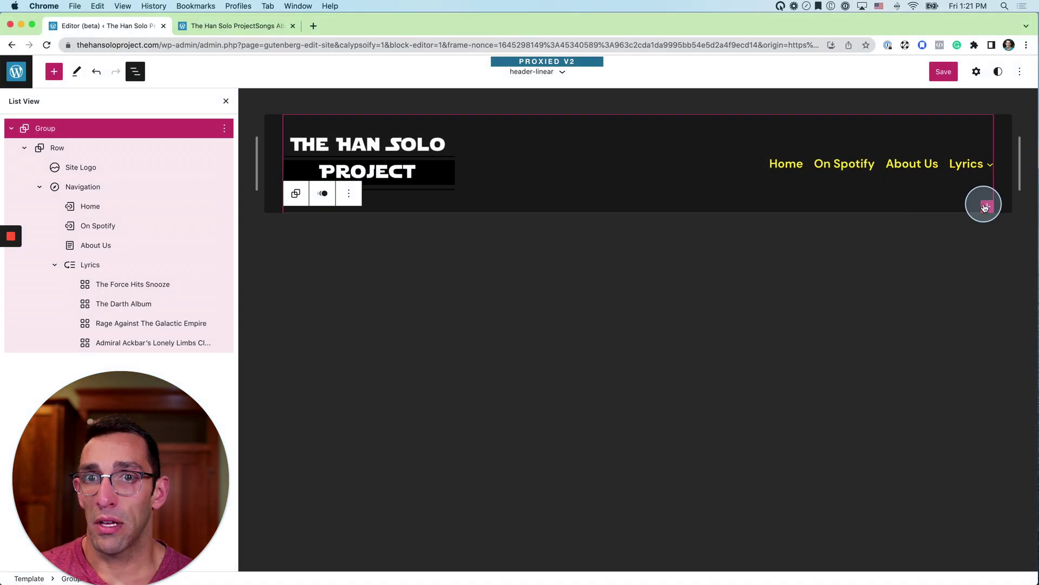
# Step: Insert a Row block below the navigation and add an empty Custom HTML block inside it
pyautogui.click(985, 208)
pyautogui.write('row')
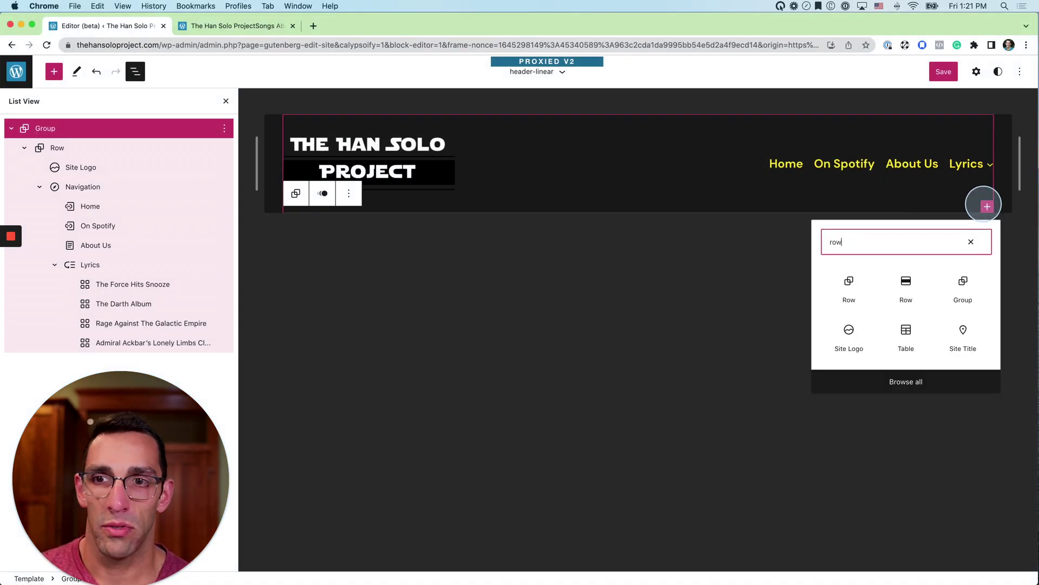
pyautogui.click(850, 285)
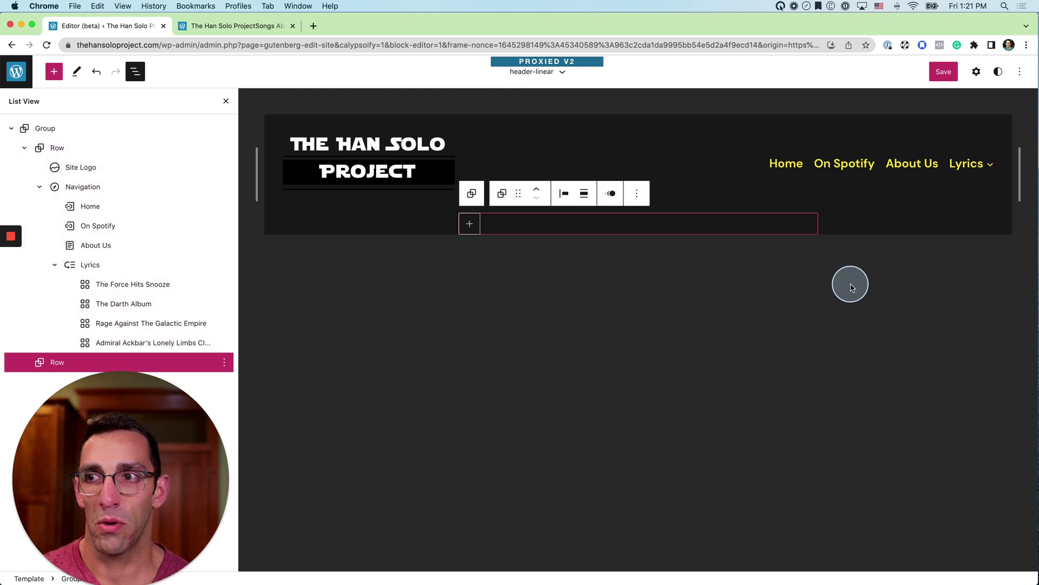
pyautogui.click(469, 224)
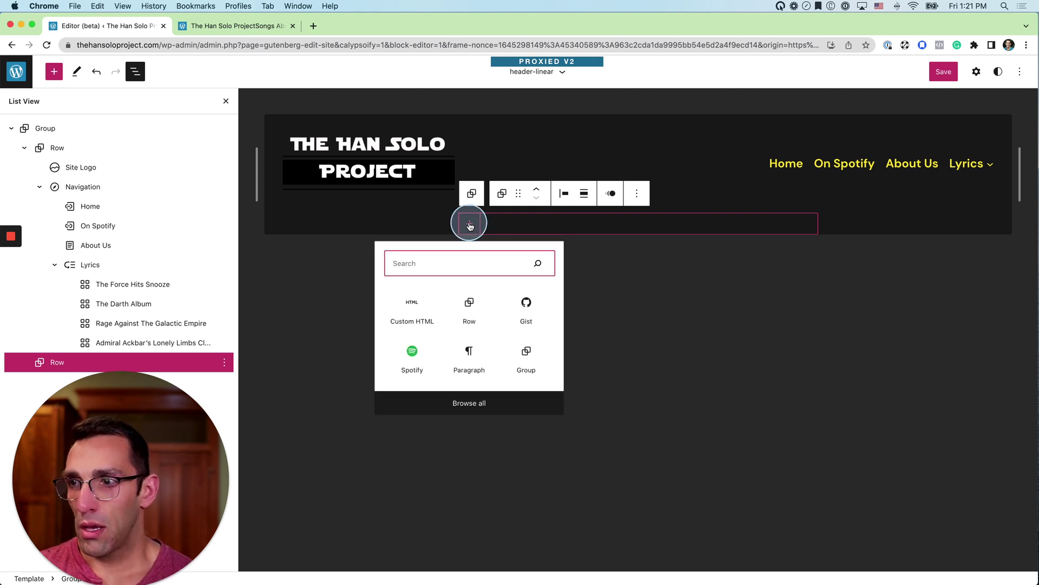
pyautogui.click(416, 316)
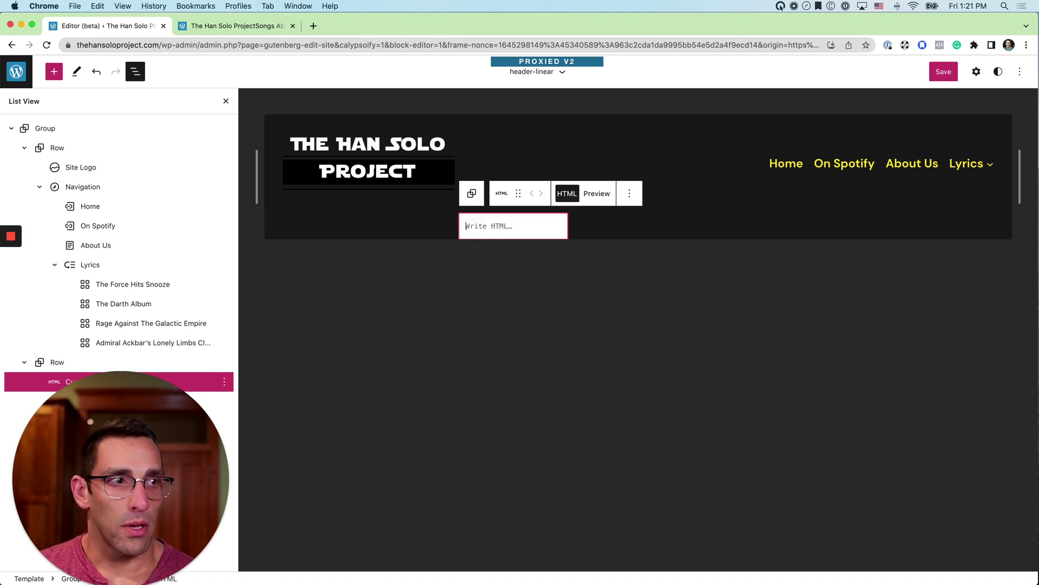
# Step: Paste the Spotify iframe into the Custom HTML block, preview the Carbonite Dreams player, and close List View
pyautogui.click(495, 227)
pyautogui.press('cmd+v')
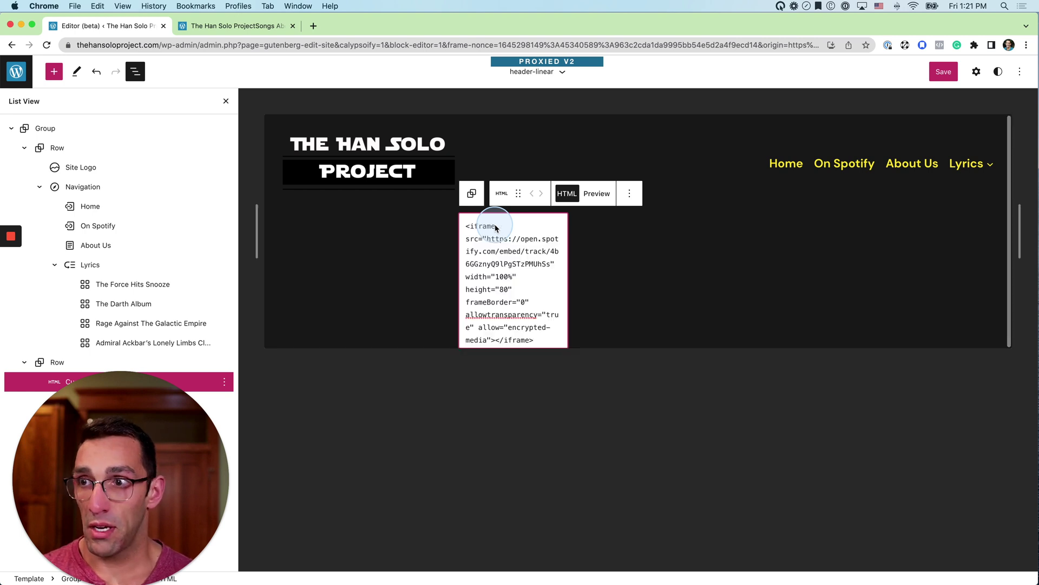
pyautogui.click(598, 197)
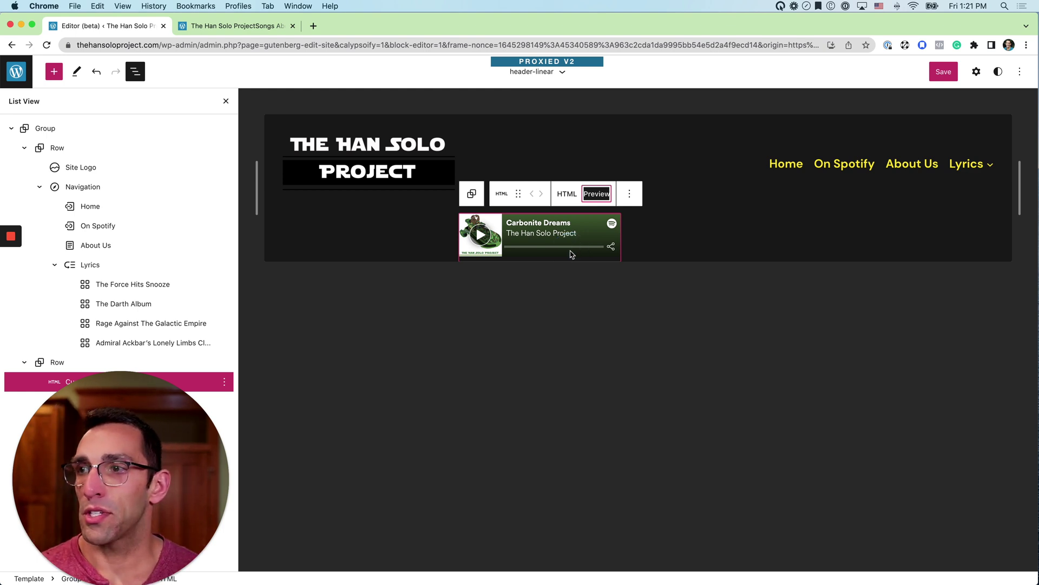
pyautogui.click(506, 297)
pyautogui.click(248, 170)
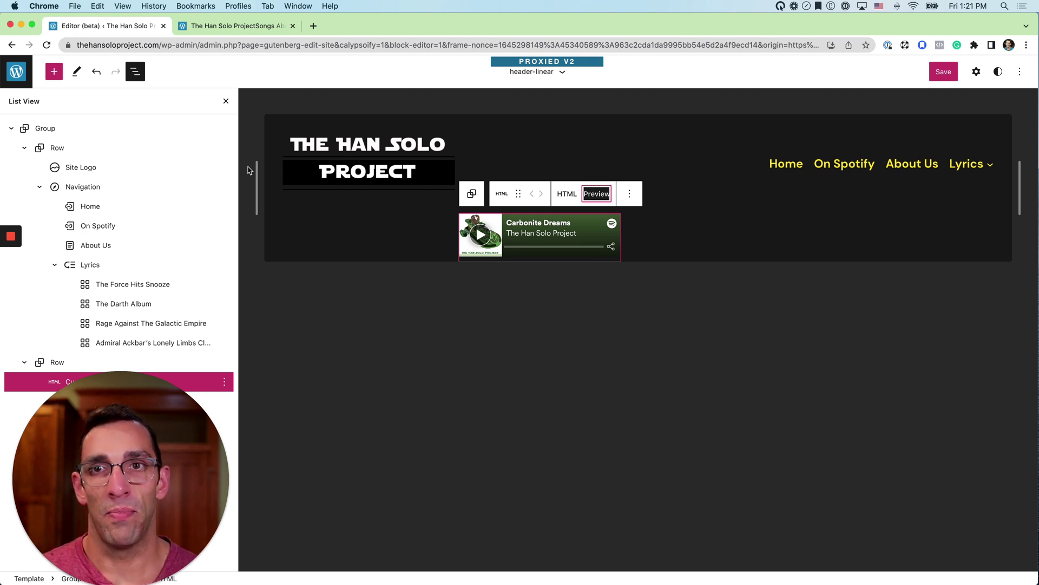
pyautogui.click(226, 103)
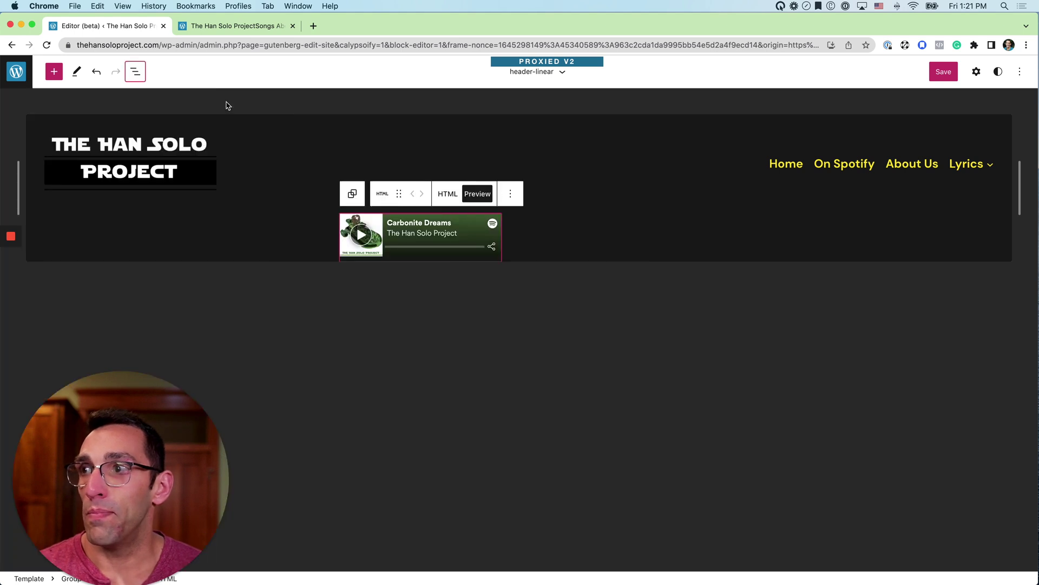
# Step: Save the header-linear template part with its new Spotify embed
pyautogui.click(720, 144)
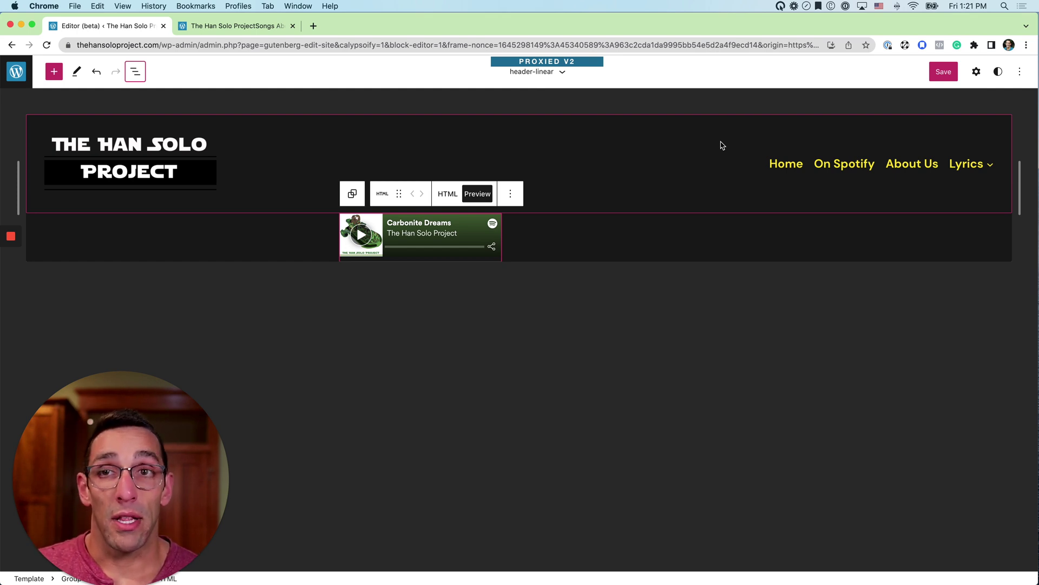
pyautogui.click(693, 351)
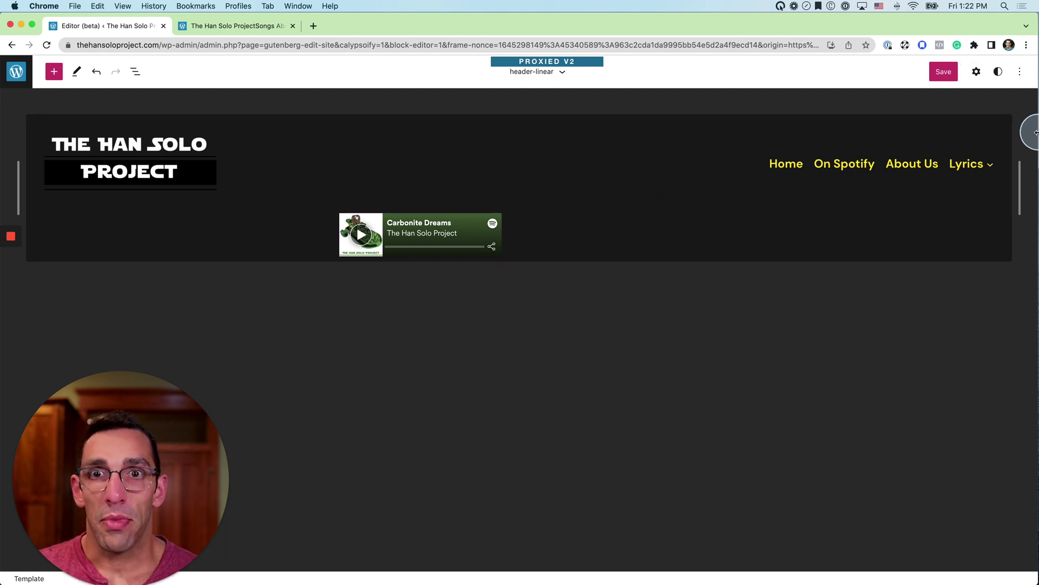
pyautogui.moveTo(1034, 141); pyautogui.dragTo(1033, 217)
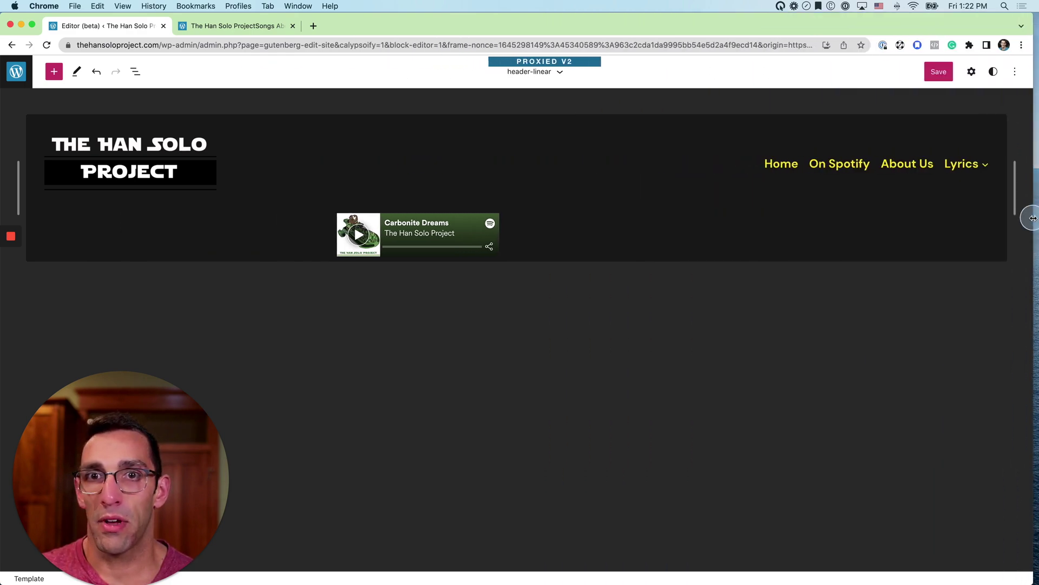
pyautogui.click(943, 78)
pyautogui.click(944, 78)
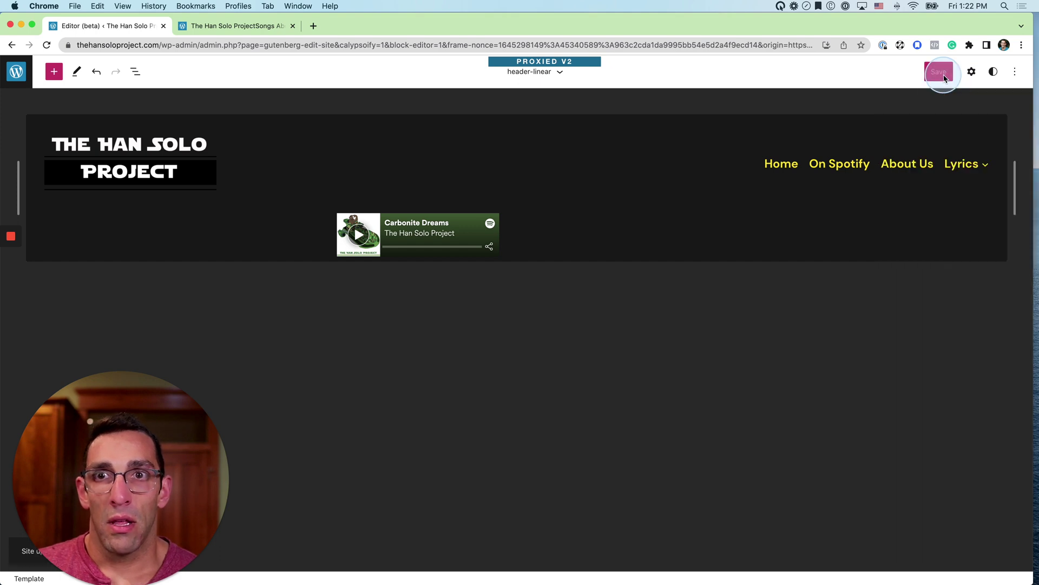
# Step: Load the live site thehansoloproject.com and check the header's Spotify player
pyautogui.click(163, 45)
pyautogui.write('thehansoloproject.com')
pyautogui.press('Return')
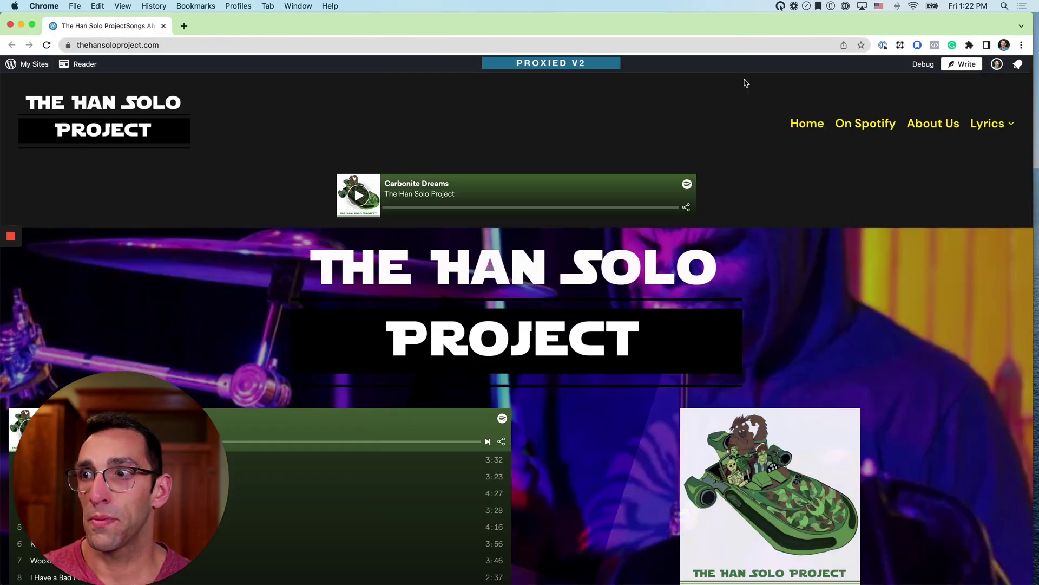
pyautogui.click(742, 84)
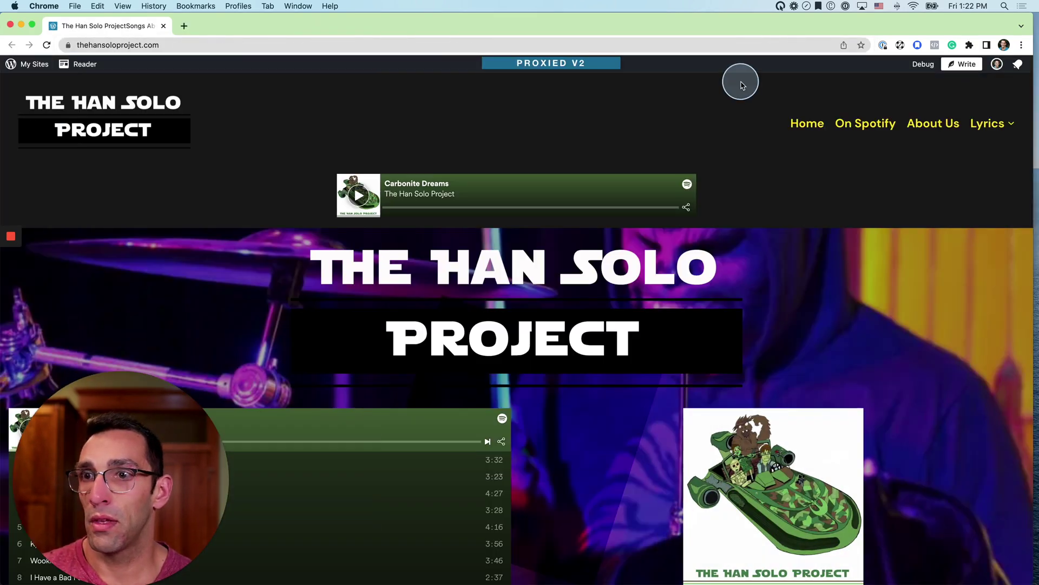
pyautogui.click(528, 210)
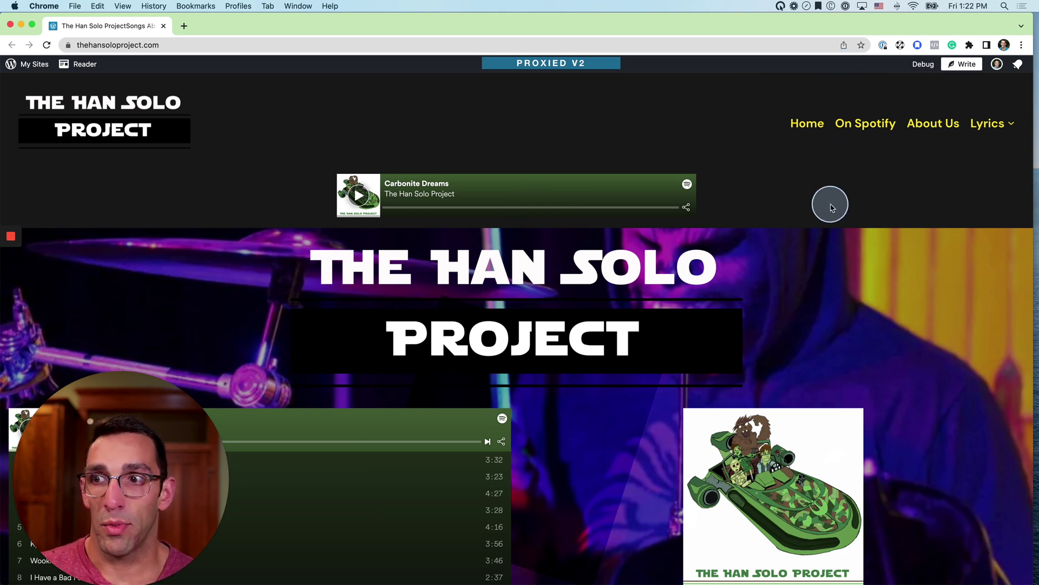
pyautogui.scroll(-3, 829, 202)
pyautogui.scroll(3, 831, 207)
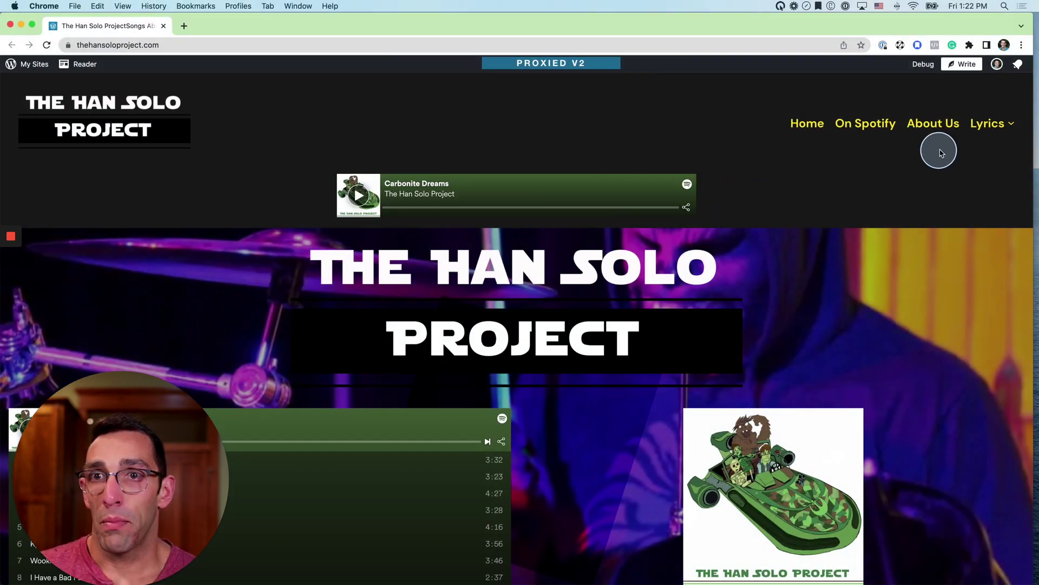
# Step: Open The Force Hits Snooze category page and confirm the Carbonite Dreams player appears
pyautogui.click(1003, 146)
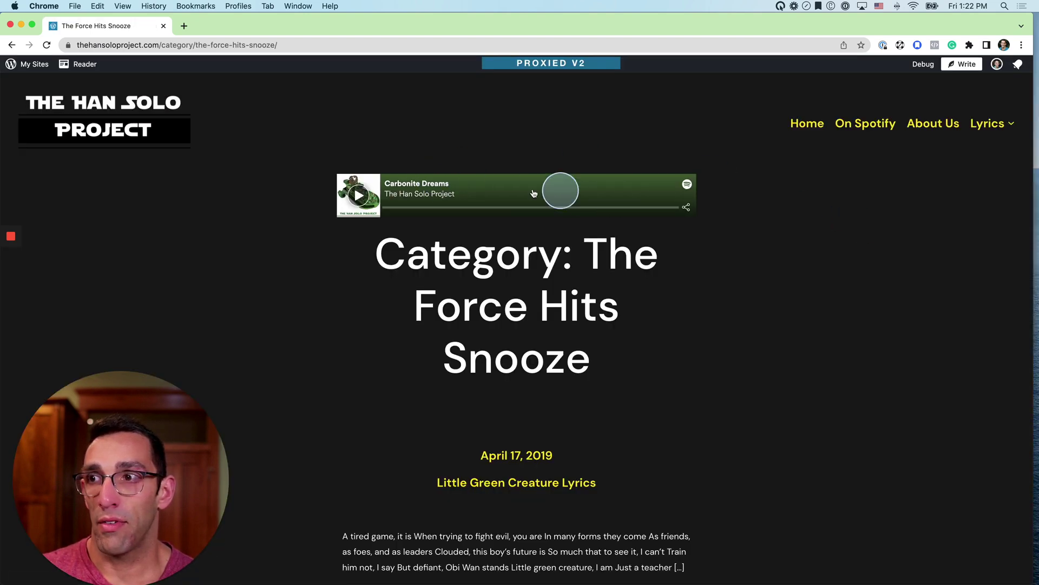
pyautogui.scroll(-5, 343, 274)
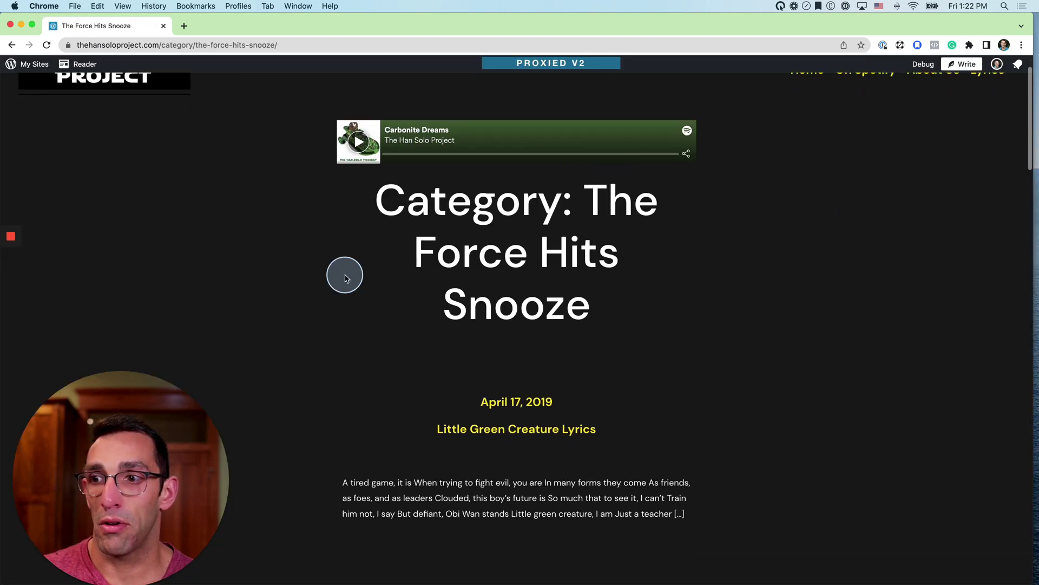
pyautogui.scroll(5, 343, 274)
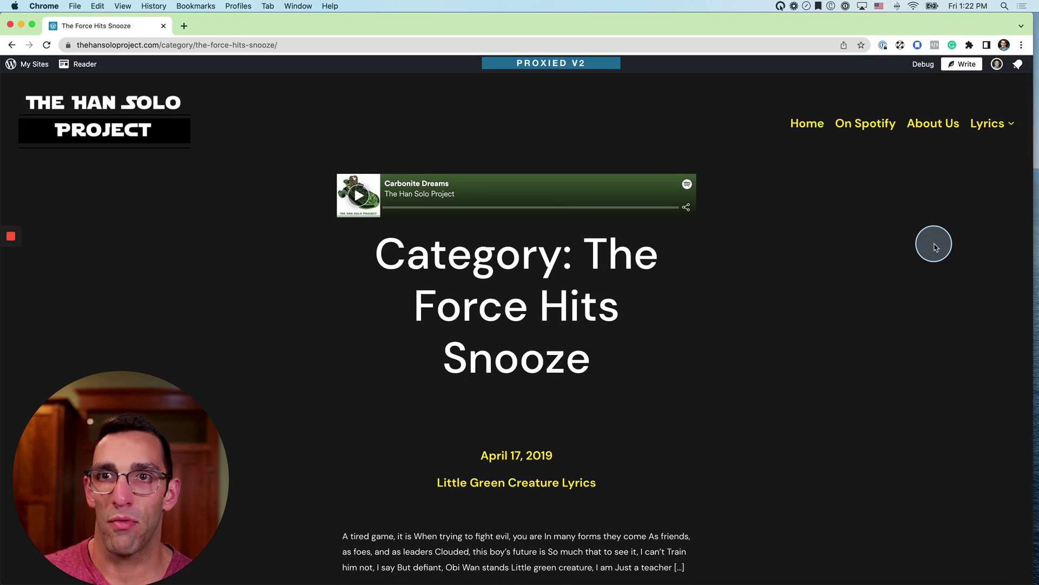